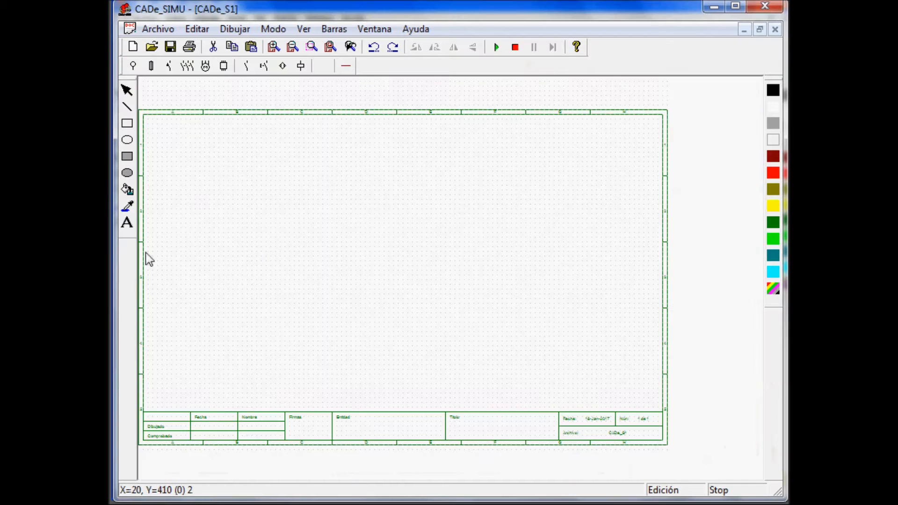
Place a single L supply terminal in the upper-left area of the drawing sheet.
{"action": "left_click", "coordinate": [136, 70]}
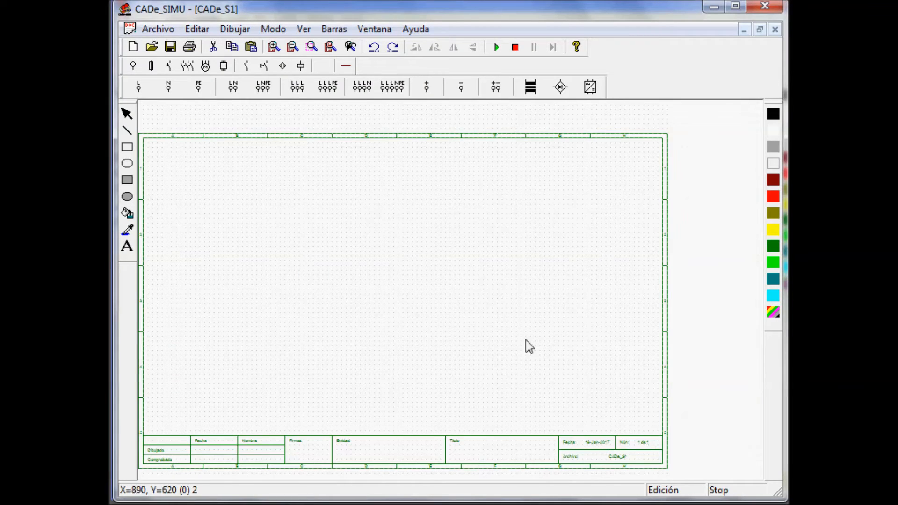
{"action": "left_click", "coordinate": [274, 47]}
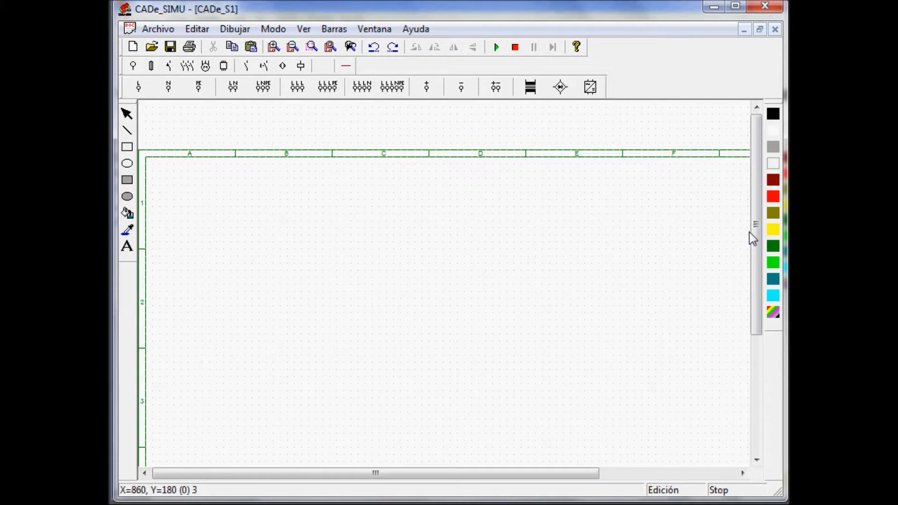
{"action": "left_click_drag", "start_coordinate": [757, 259], "coordinate": [760, 386]}
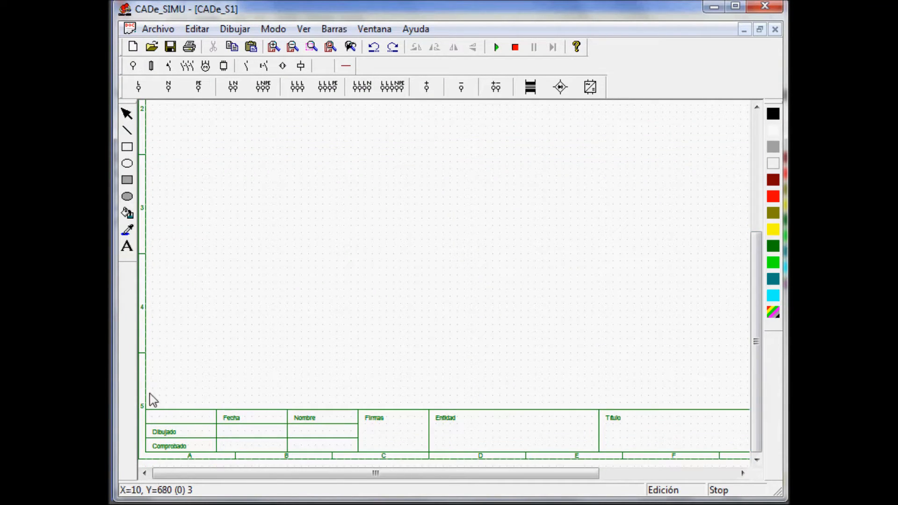
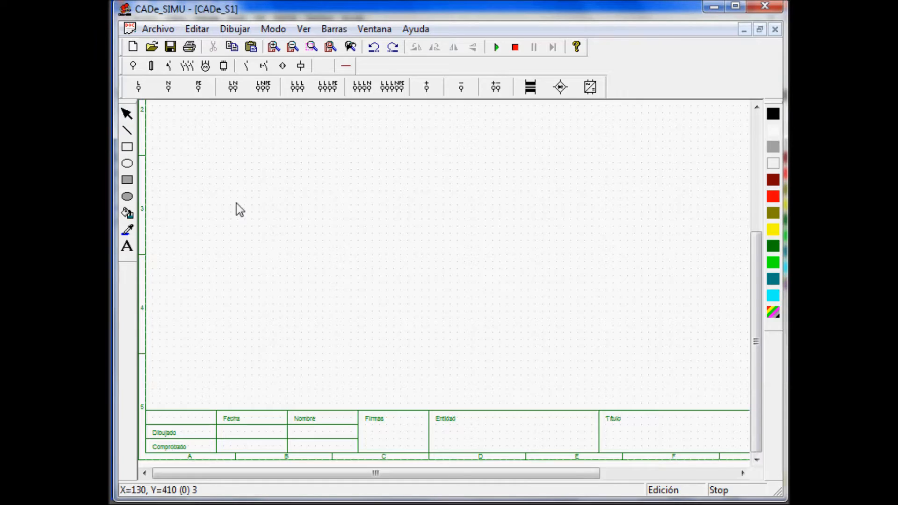
{"action": "left_click", "coordinate": [150, 94]}
{"action": "scroll", "coordinate": [234, 206], "scroll_direction": "up", "scroll_amount": 1}
{"action": "left_click", "coordinate": [218, 174]}
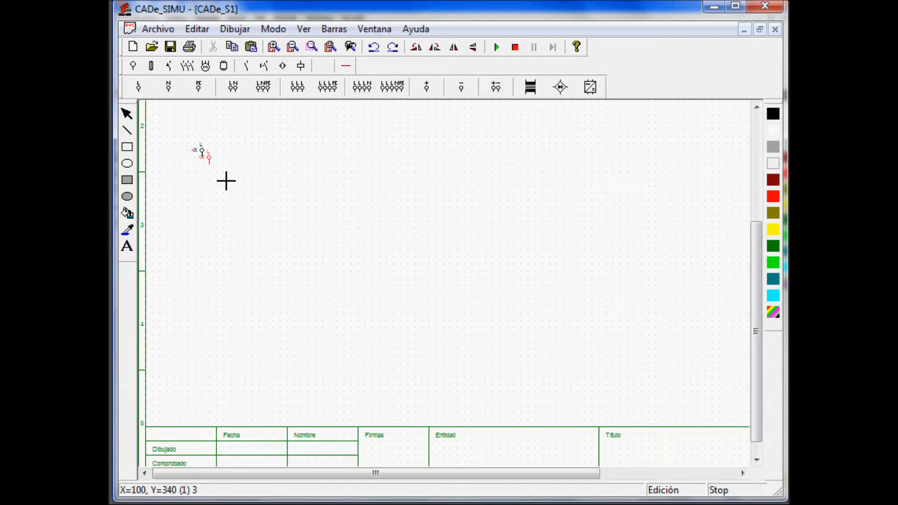
Place an L-N-PE supply beside the single L supply terminal.
{"action": "left_click", "coordinate": [261, 86]}
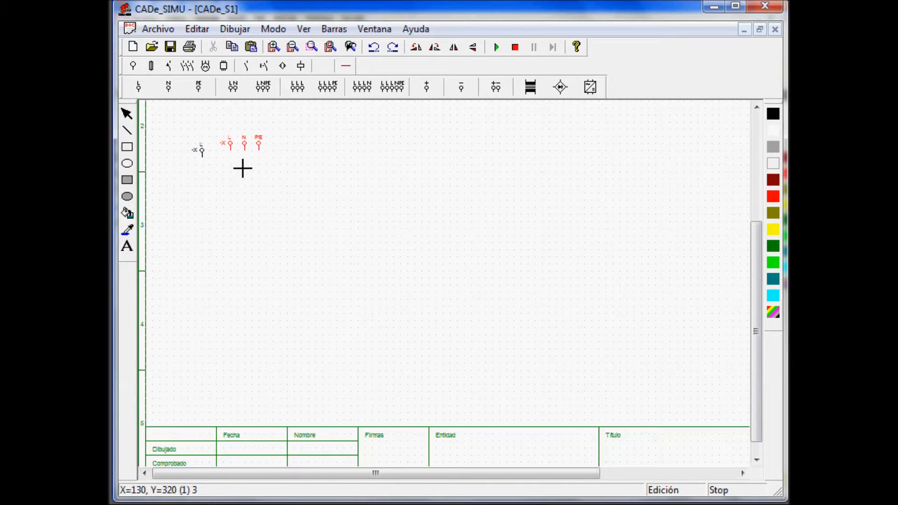
{"action": "left_click", "coordinate": [237, 172]}
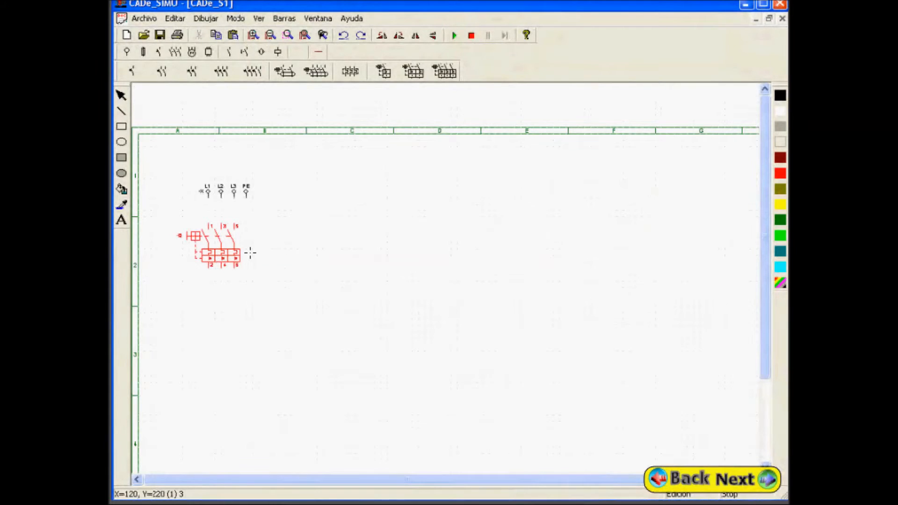
Place a three-pole Disyuntor III circuit breaker directly below the supply terminals.
{"action": "left_click", "coordinate": [269, 251]}
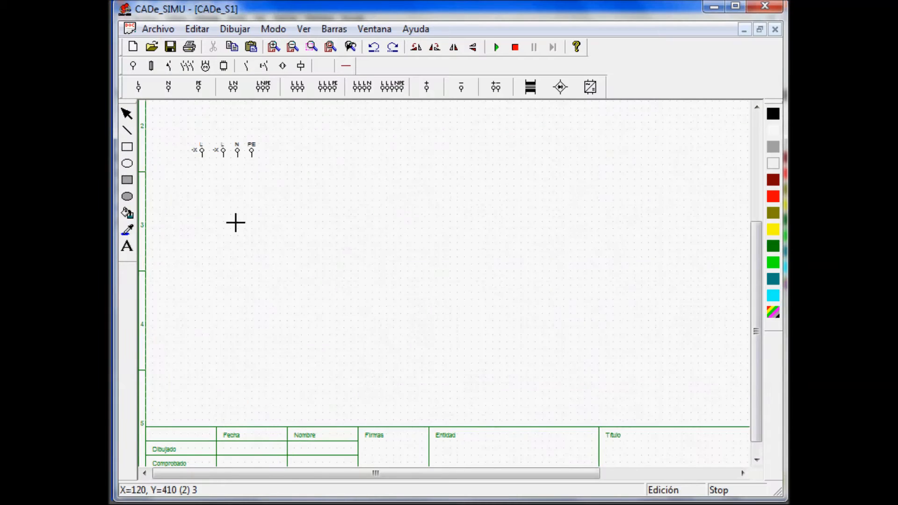
{"action": "left_click", "coordinate": [169, 66]}
{"action": "left_click", "coordinate": [170, 66]}
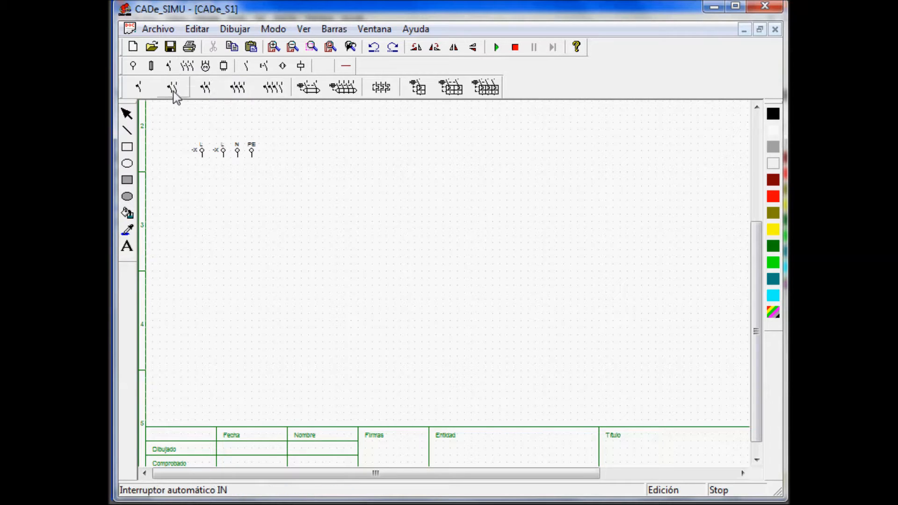
{"action": "left_click", "coordinate": [205, 87]}
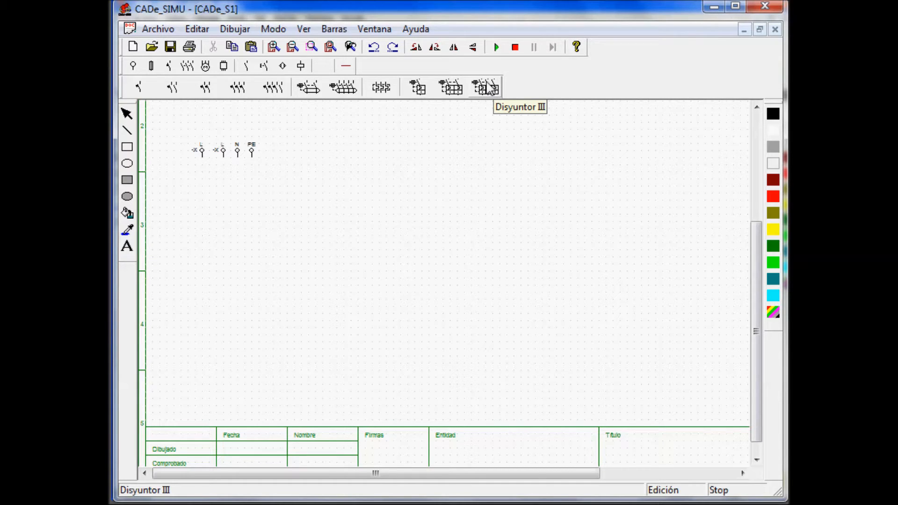
{"action": "left_click", "coordinate": [481, 95]}
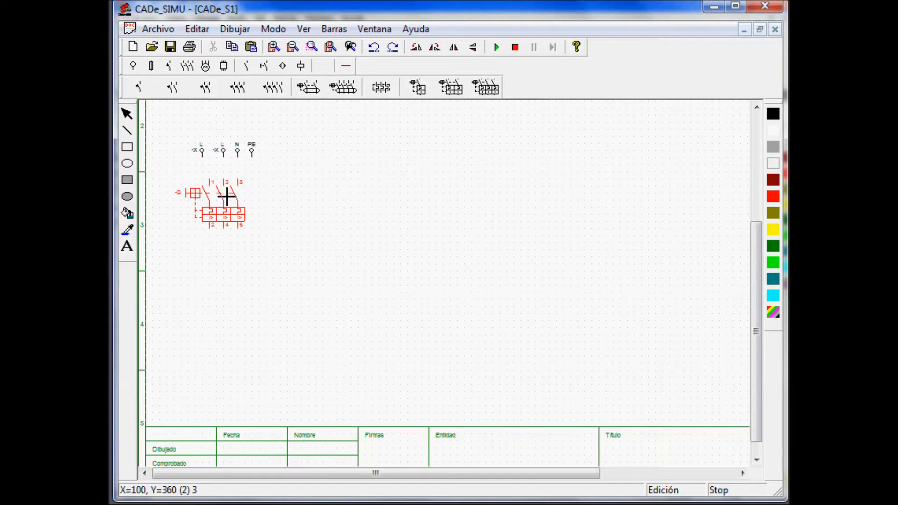
{"action": "left_click", "coordinate": [226, 196]}
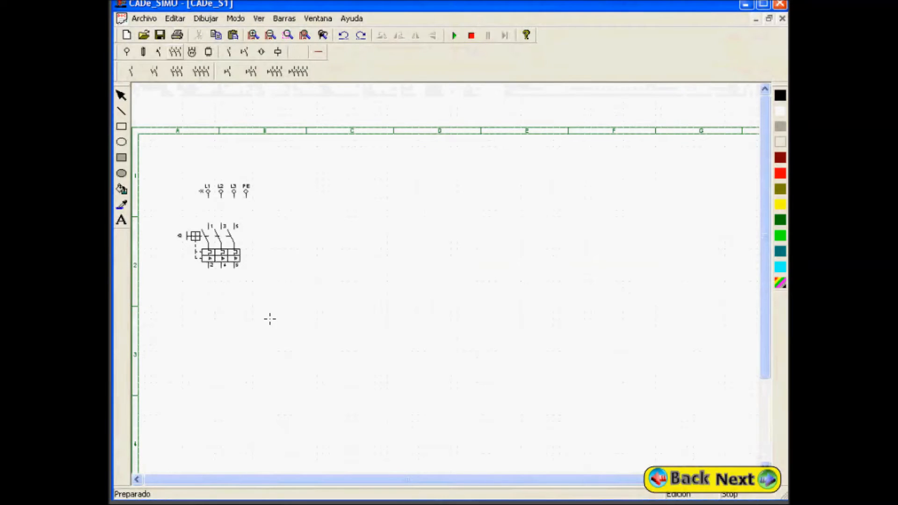
Place a three-phase motor with PE connection below the three-pole circuit breaker, leaving a gap between them.
{"action": "key", "text": "Delete"}
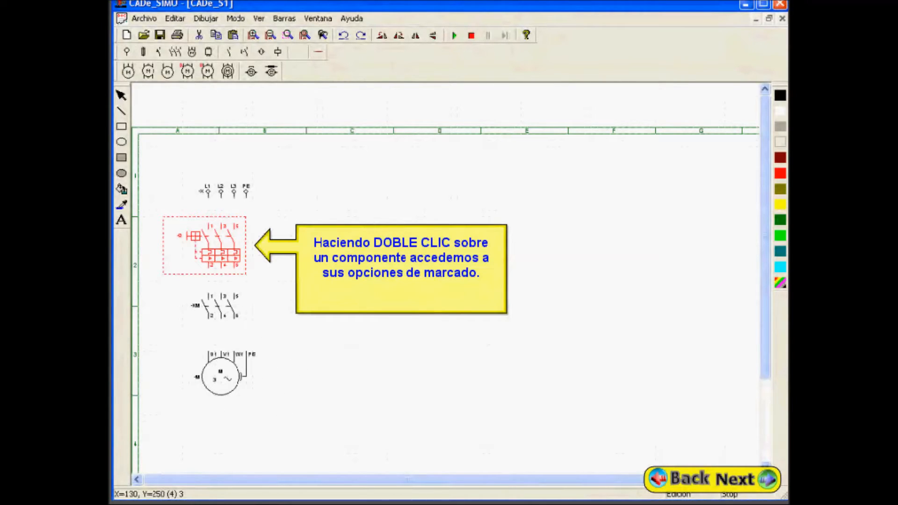
{"action": "mouse_move", "coordinate": [265, 504]}
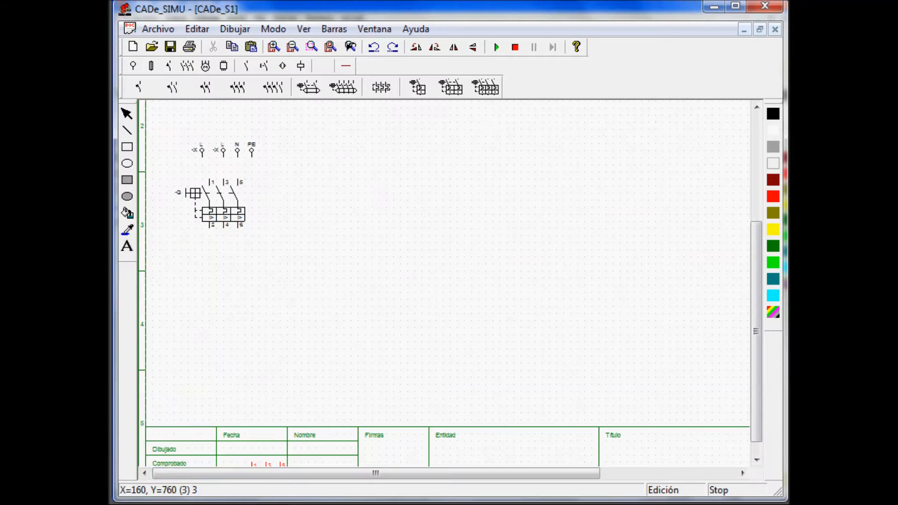
{"action": "left_click", "coordinate": [206, 67]}
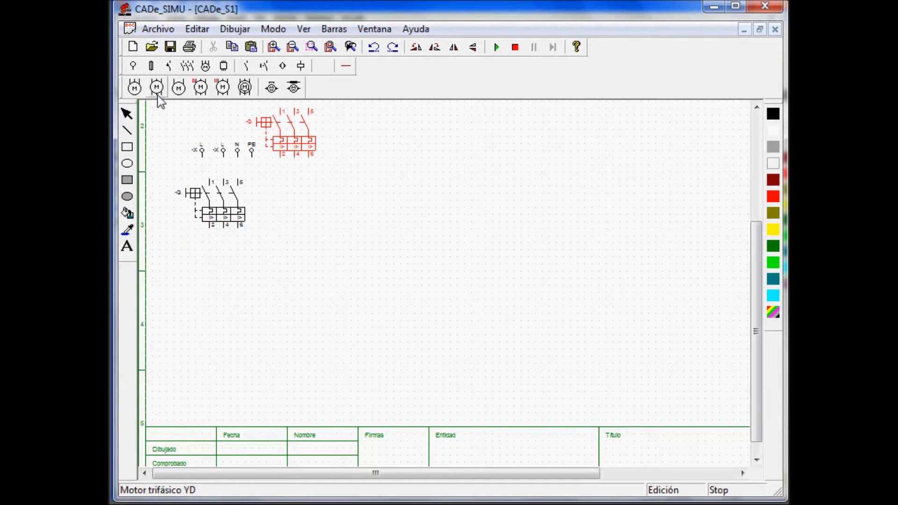
{"action": "left_click", "coordinate": [135, 89]}
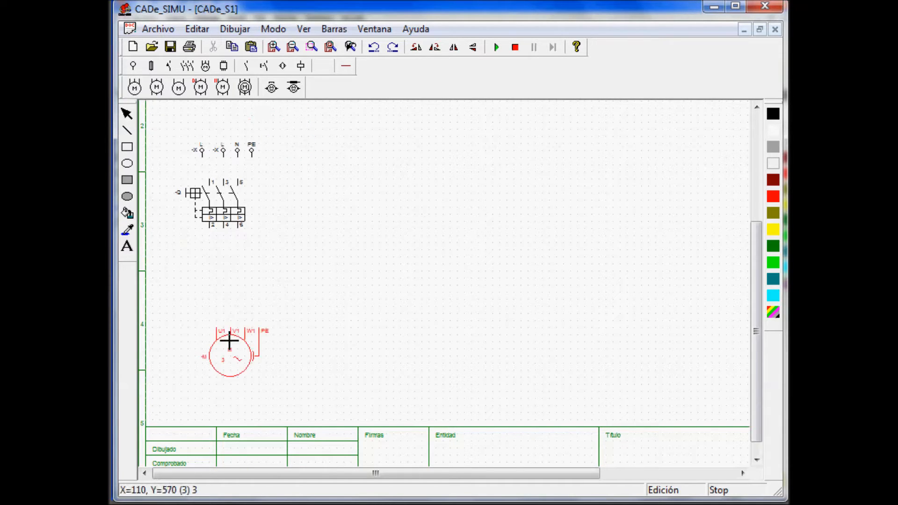
{"action": "left_click", "coordinate": [231, 323]}
Place two three-phase YD motors, one beside the existing motor and one between it and the circuit breaker.
{"action": "left_click", "coordinate": [156, 88]}
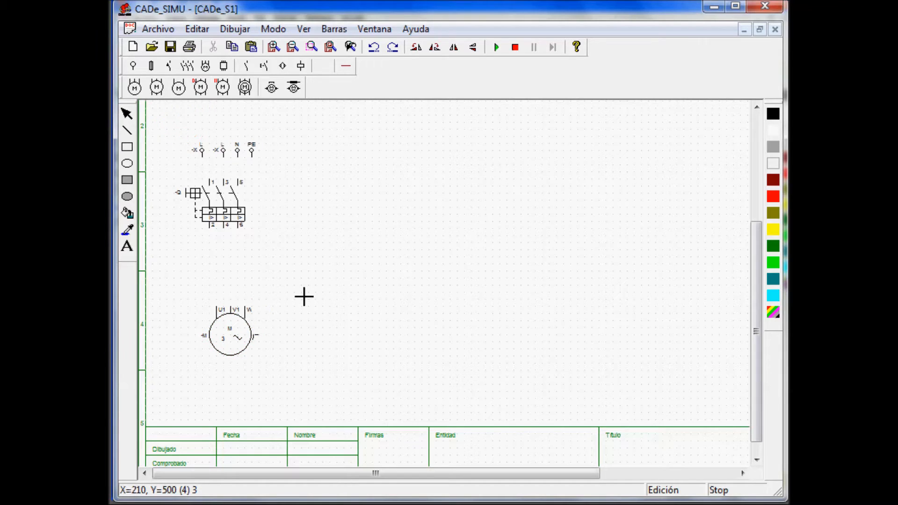
{"action": "left_click", "coordinate": [326, 321]}
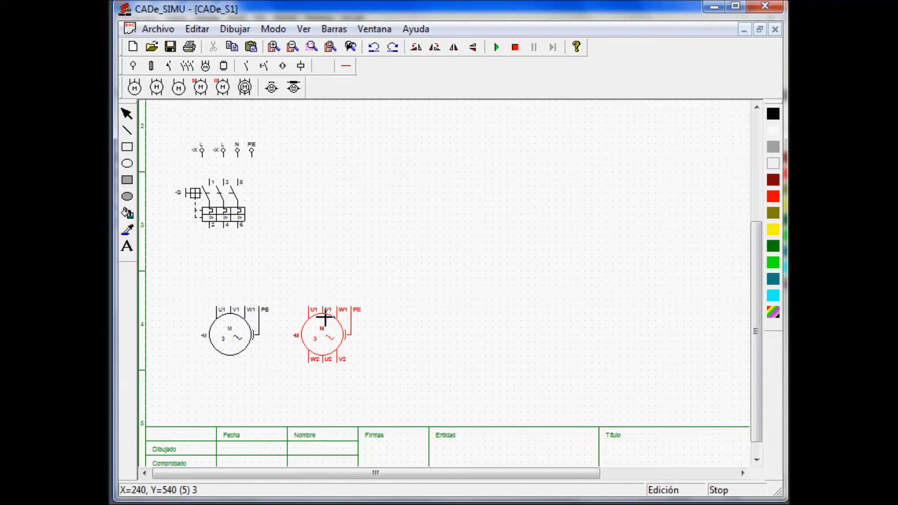
{"action": "key", "text": "Escape"}
{"action": "left_click", "coordinate": [342, 312]}
{"action": "key", "text": "Delete"}
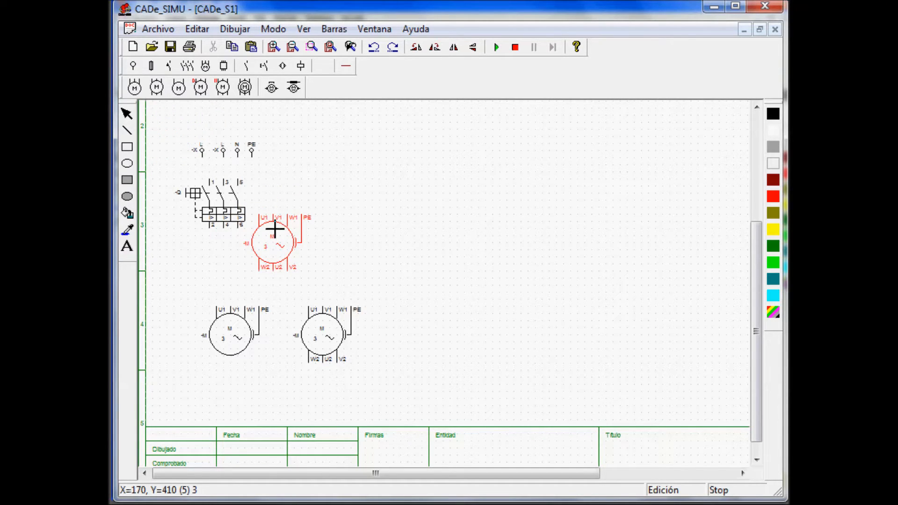
{"action": "left_click", "coordinate": [288, 236]}
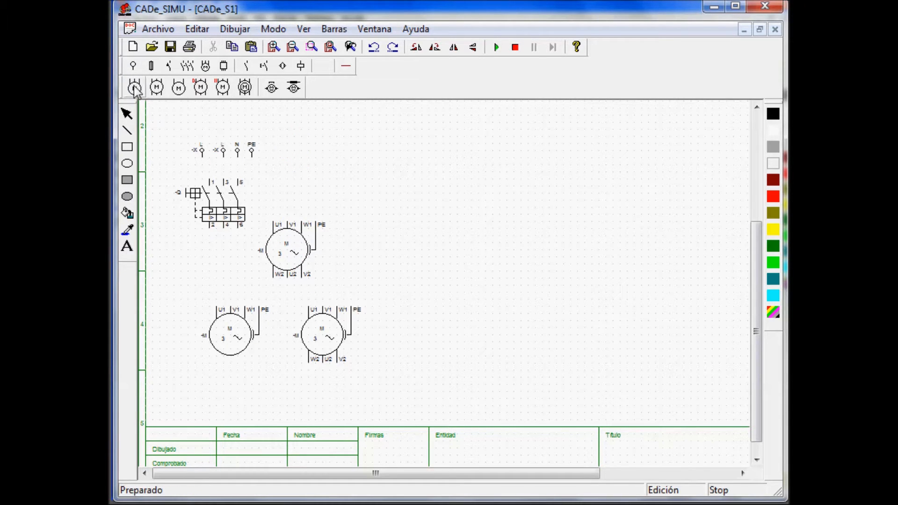
{"action": "left_click", "coordinate": [134, 89]}
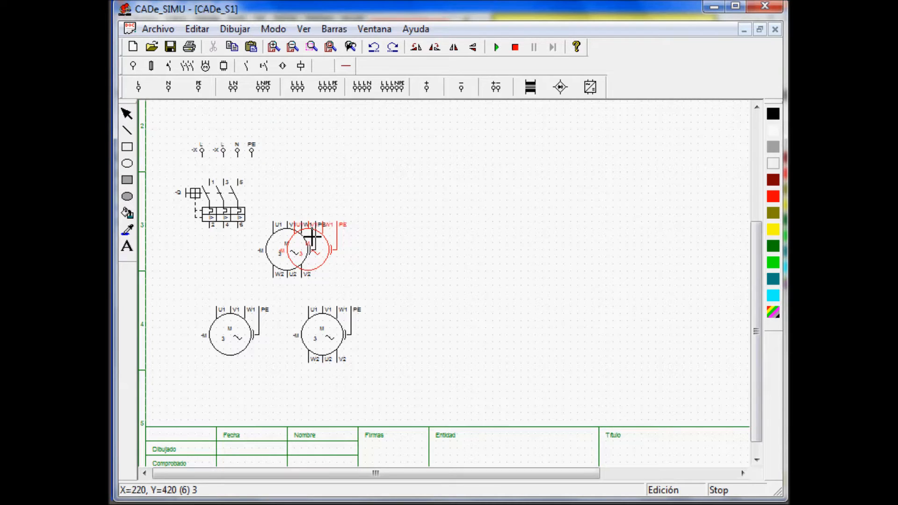
Place an L supply terminal near the top middle of the sheet and rotate it to a horizontal orientation.
{"action": "left_click", "coordinate": [139, 88]}
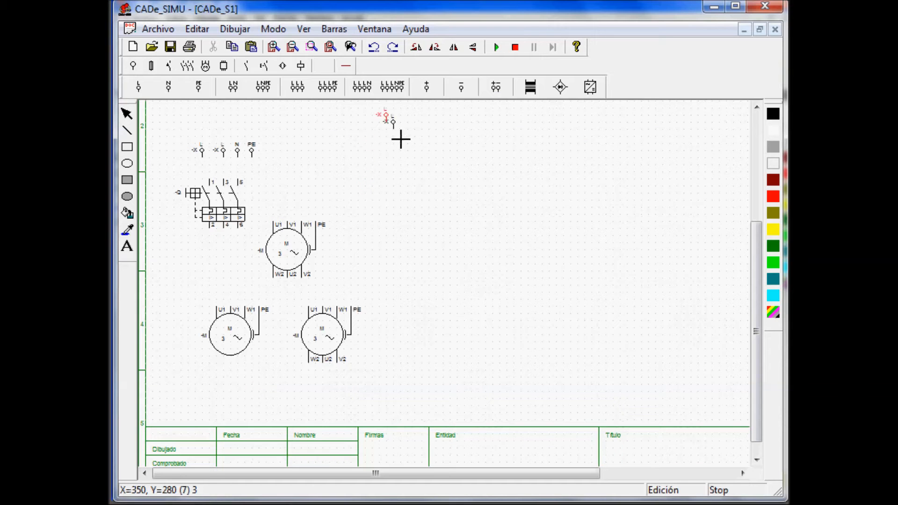
{"action": "key", "text": "Escape"}
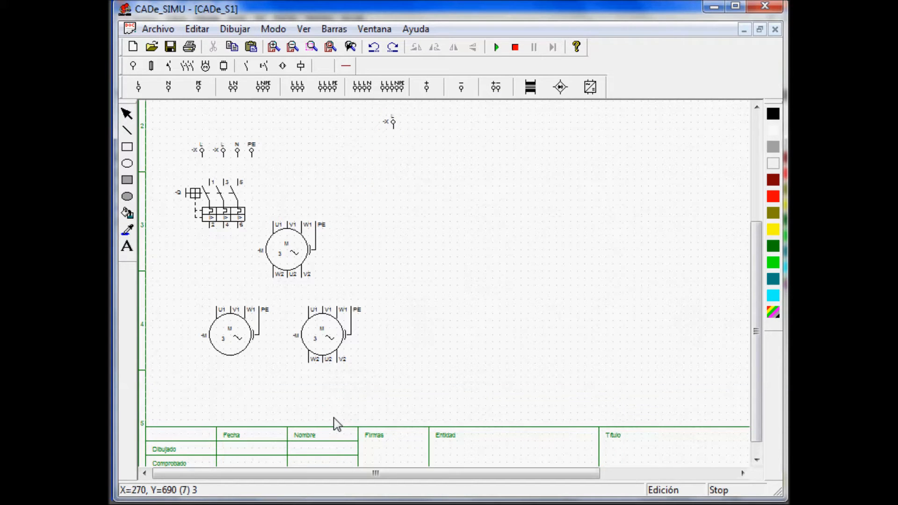
{"action": "left_click", "coordinate": [391, 124]}
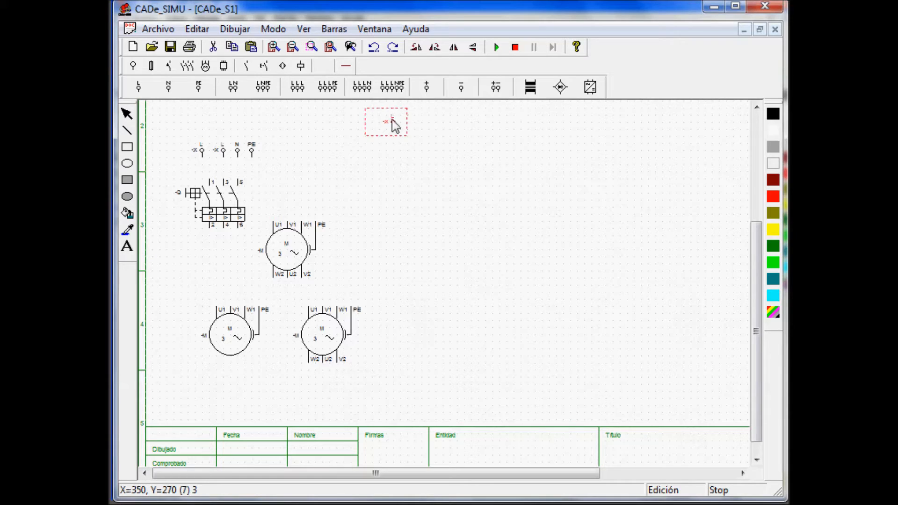
{"action": "left_click", "coordinate": [416, 48]}
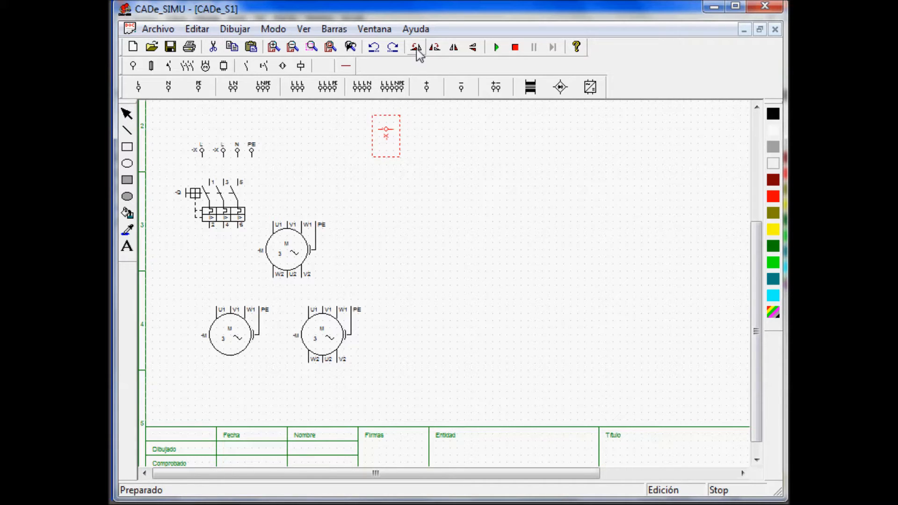
{"action": "left_click", "coordinate": [415, 47]}
{"action": "left_click", "coordinate": [415, 48]}
{"action": "left_click", "coordinate": [415, 47]}
{"action": "left_click", "coordinate": [415, 47]}
{"action": "left_click", "coordinate": [416, 48]}
{"action": "left_click", "coordinate": [416, 48]}
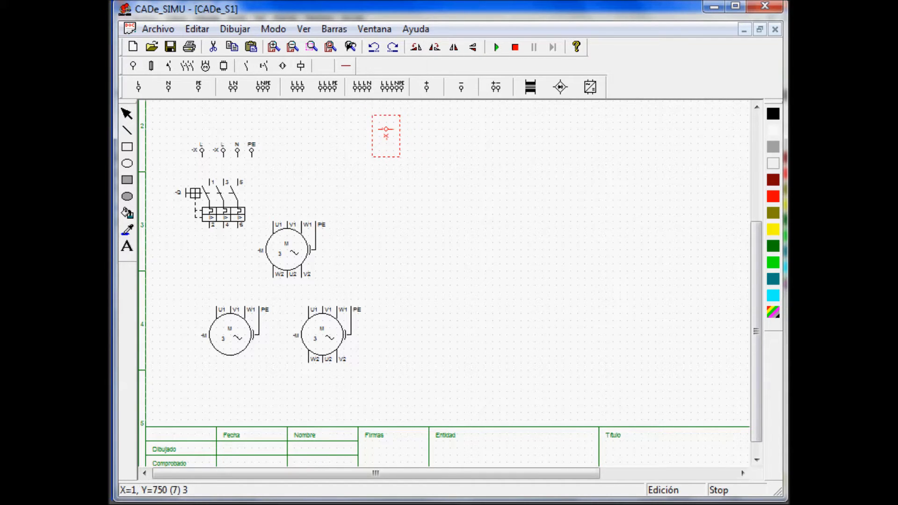
Place a neutral supply terminal (Alimentación Neutro) well below the rotated L terminal.
{"action": "mouse_move", "coordinate": [216, 504]}
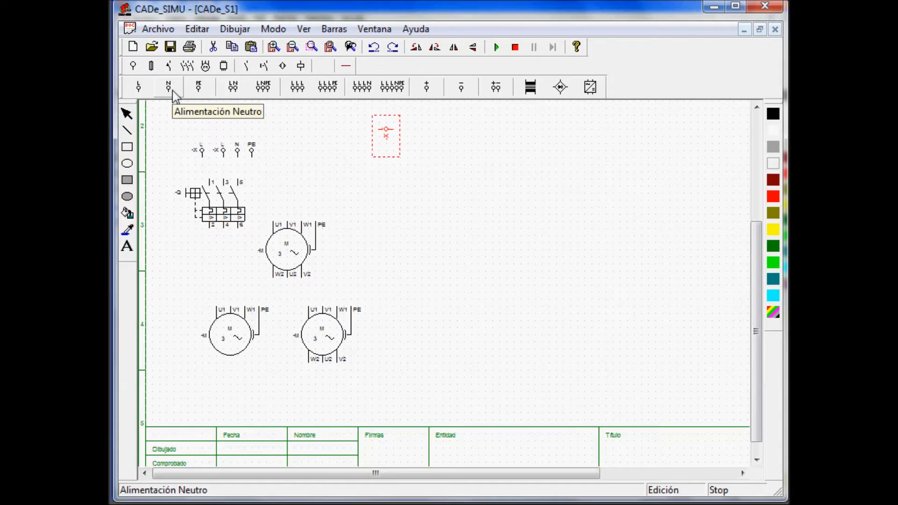
{"action": "left_click", "coordinate": [173, 95]}
{"action": "left_click", "coordinate": [420, 330]}
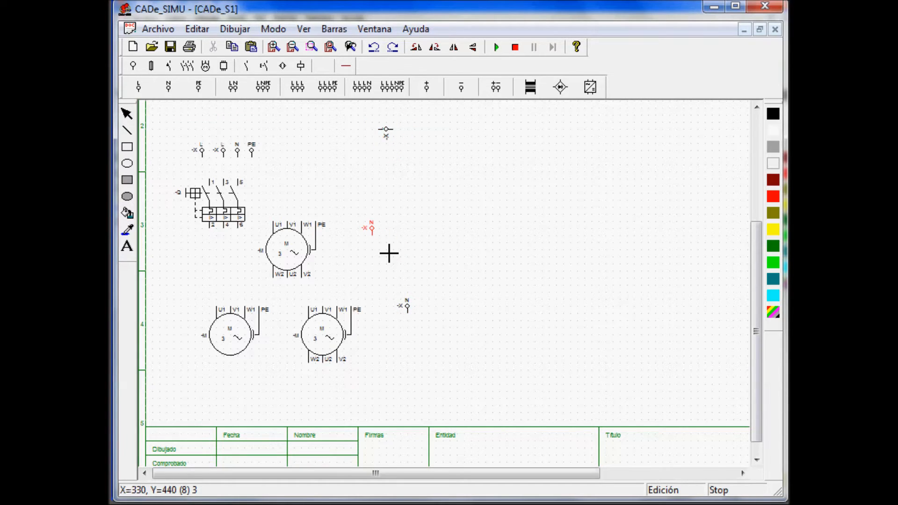
{"action": "right_click", "coordinate": [377, 241]}
Delete both three-phase YD motors from the drawing.
{"action": "left_click", "coordinate": [327, 333]}
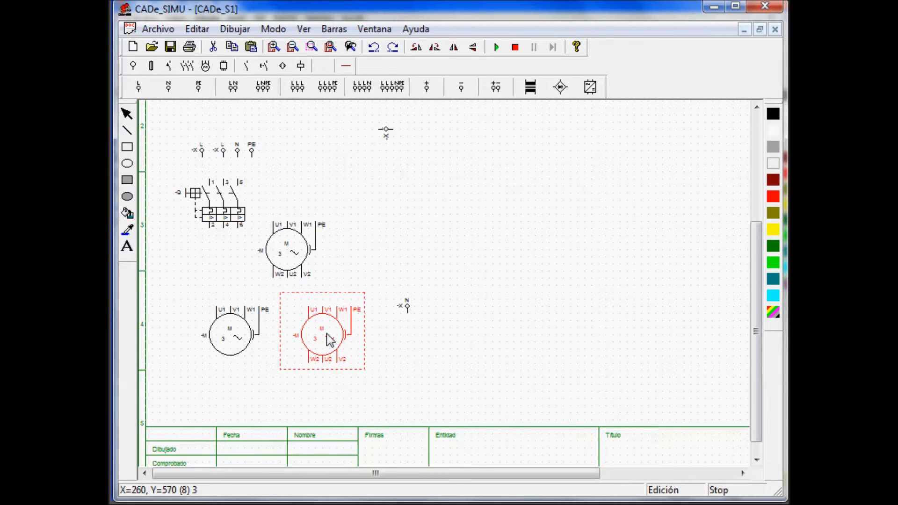
{"action": "key", "text": "Delete"}
{"action": "left_click", "coordinate": [298, 263]}
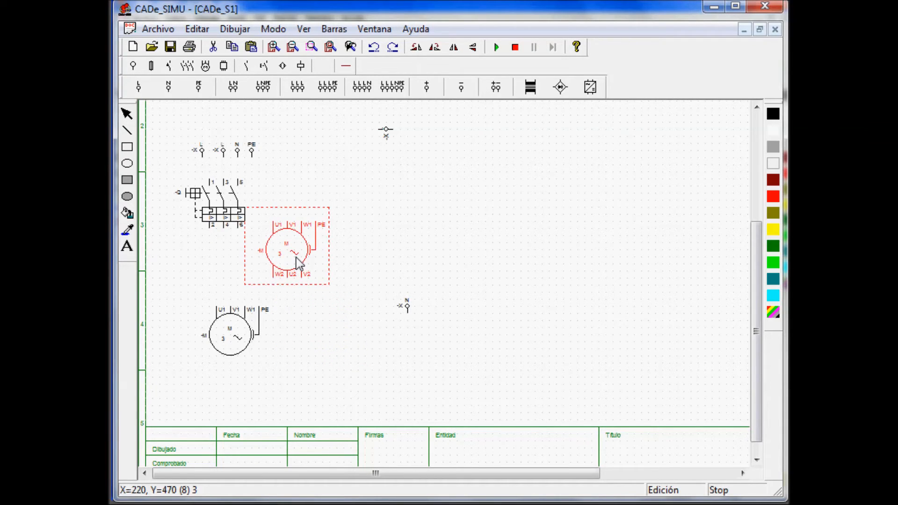
{"action": "key", "text": "Delete"}
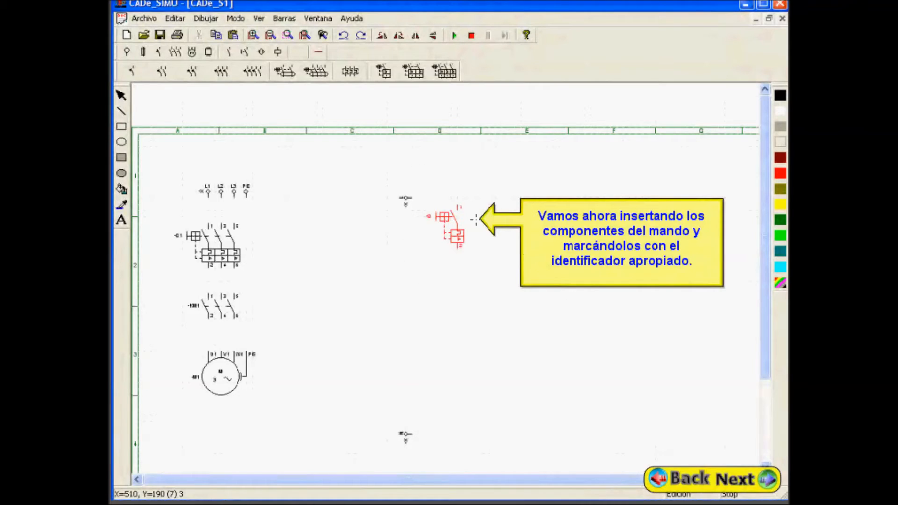
Place a single-pole Disyuntor I beside the control circuit's upper supply terminal and name it -Q2.
{"action": "left_click", "coordinate": [473, 240]}
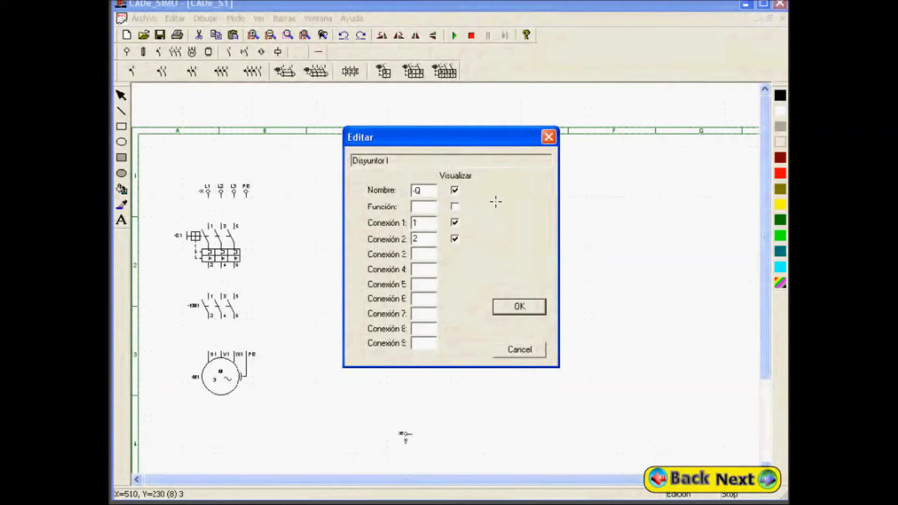
{"action": "type", "text": "2"}
{"action": "key", "text": "Return"}
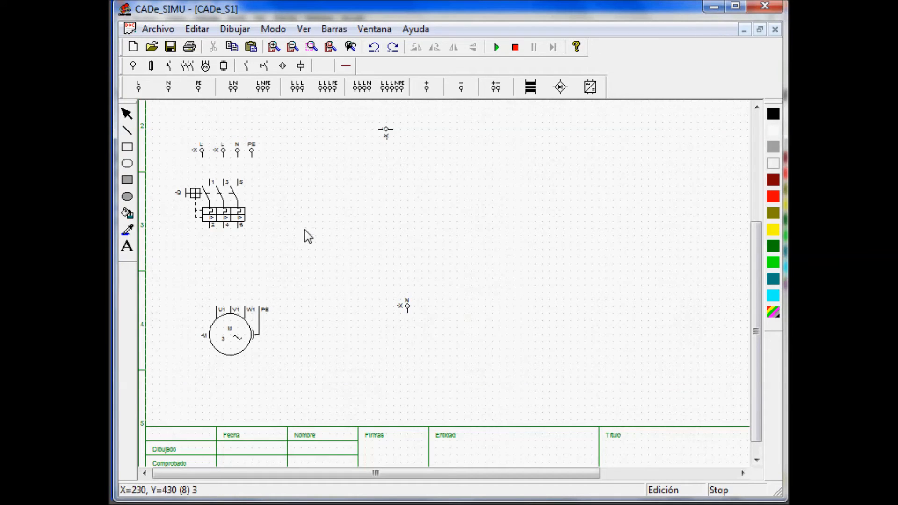
Try placing a pushbutton-operated changeover contact in the empty control circuit area, and remove it again.
{"action": "left_click", "coordinate": [262, 67]}
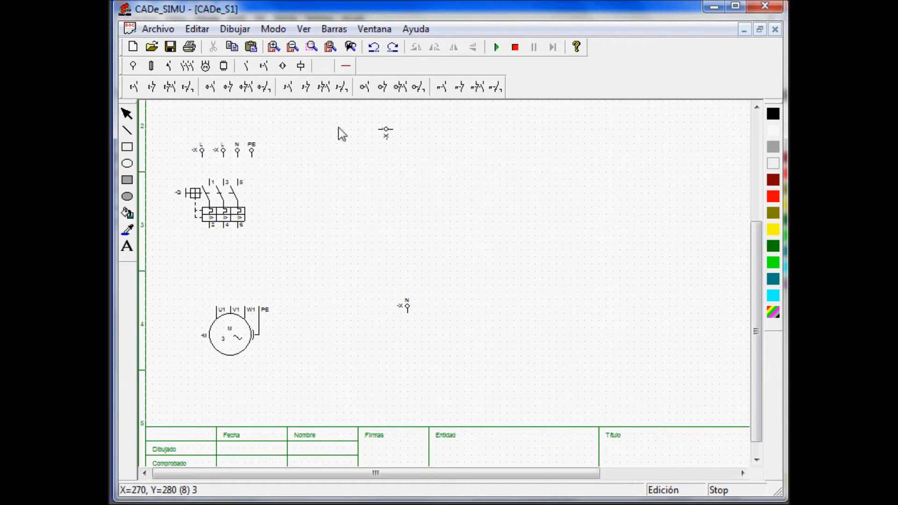
{"action": "left_click", "coordinate": [188, 86]}
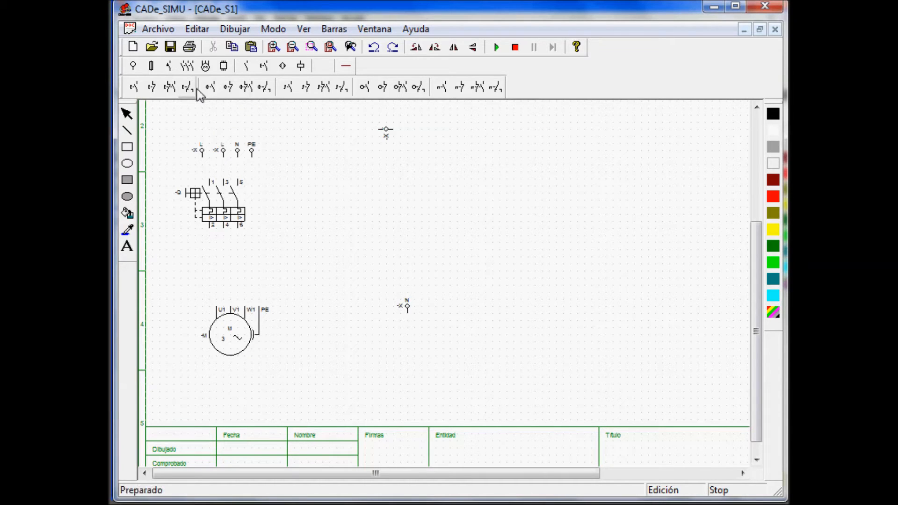
{"action": "left_click", "coordinate": [465, 216]}
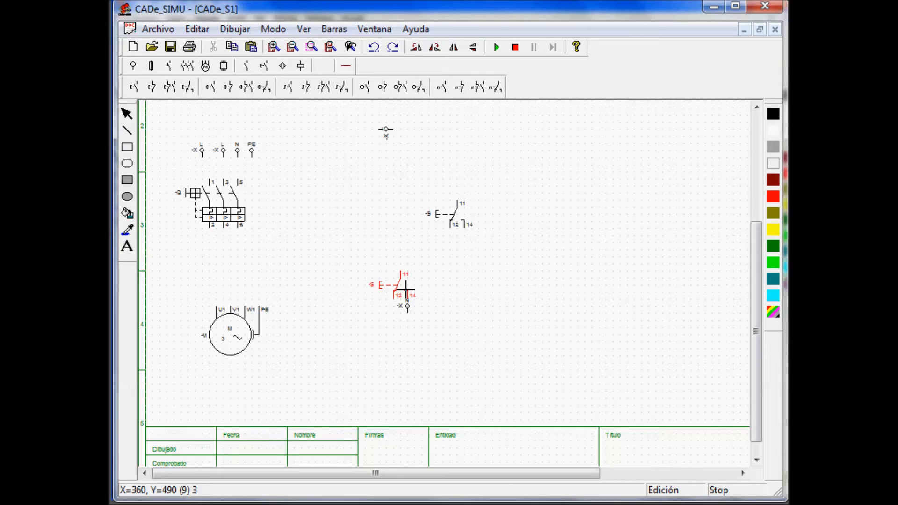
{"action": "key", "text": "Escape"}
{"action": "left_click", "coordinate": [464, 216]}
{"action": "key", "text": "Delete"}
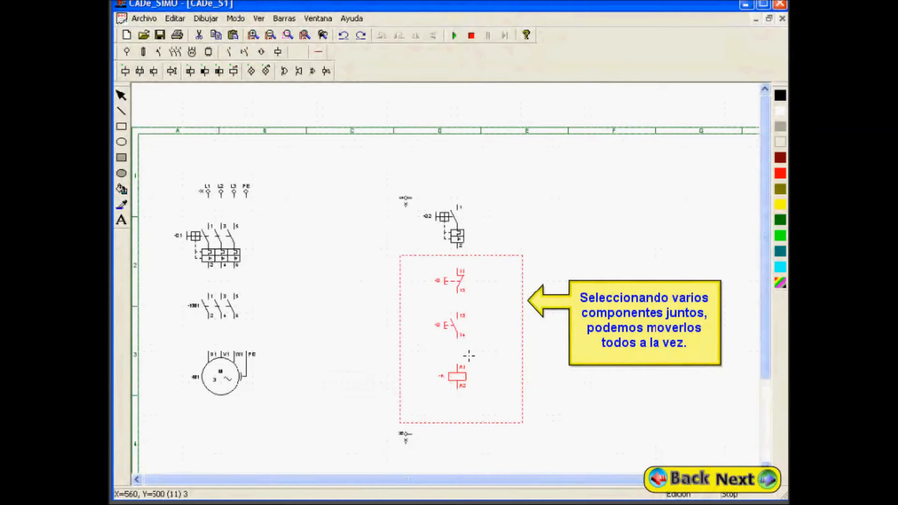
Window-select the power circuit components, and move the two pushbutton contacts and the coil down together as a group beneath -Q2.
{"action": "left_click_drag", "start_coordinate": [469, 324], "coordinate": [468, 355]}
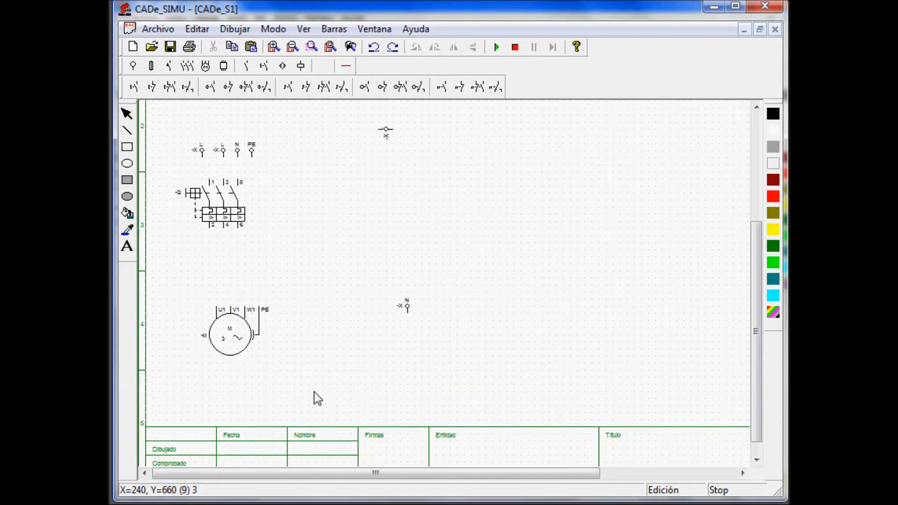
{"action": "left_click_drag", "start_coordinate": [160, 123], "coordinate": [355, 384]}
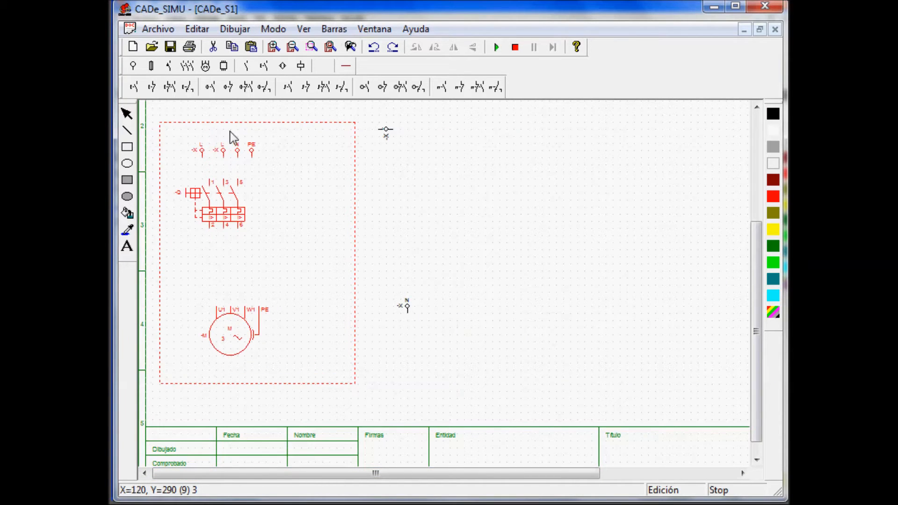
{"action": "left_click_drag", "start_coordinate": [152, 115], "coordinate": [355, 392]}
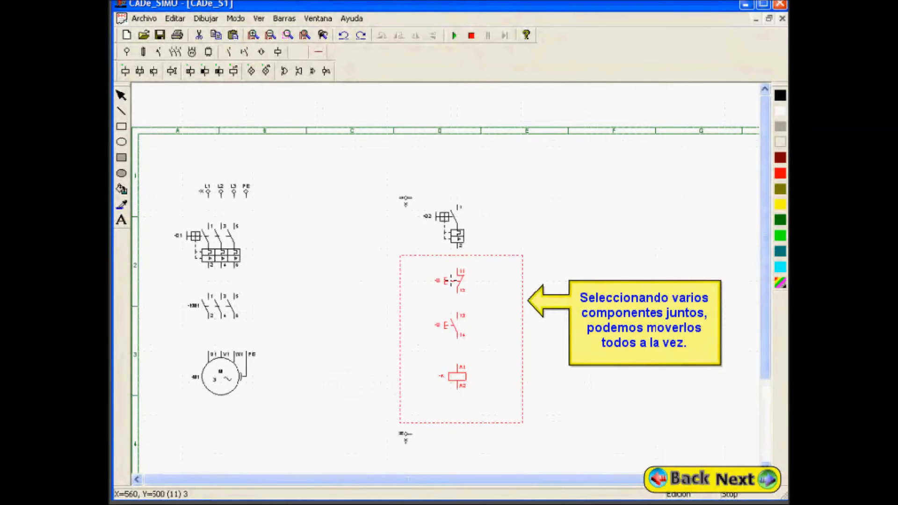
{"action": "left_click_drag", "start_coordinate": [451, 280], "coordinate": [450, 313]}
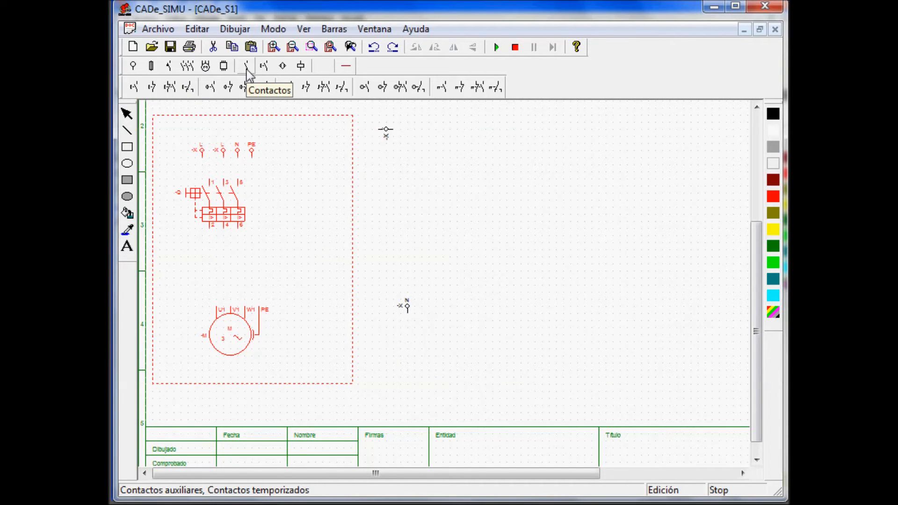
Place auxiliary contacts in the control circuit and a signal lamp (Piloto señalización) beneath each of the two free contacts.
{"action": "left_click", "coordinate": [247, 67]}
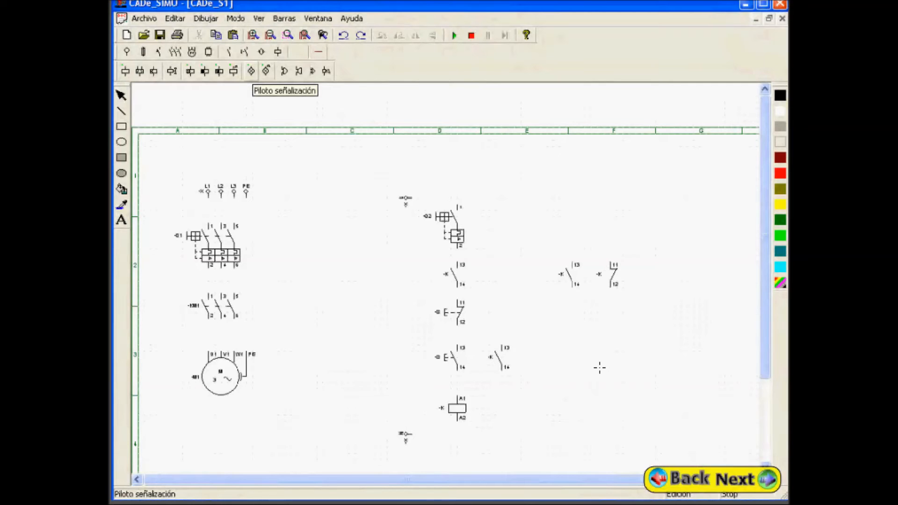
{"action": "key", "text": "ctrl+y"}
{"action": "key", "text": "ctrl+y"}
{"action": "key", "text": "ctrl+y"}
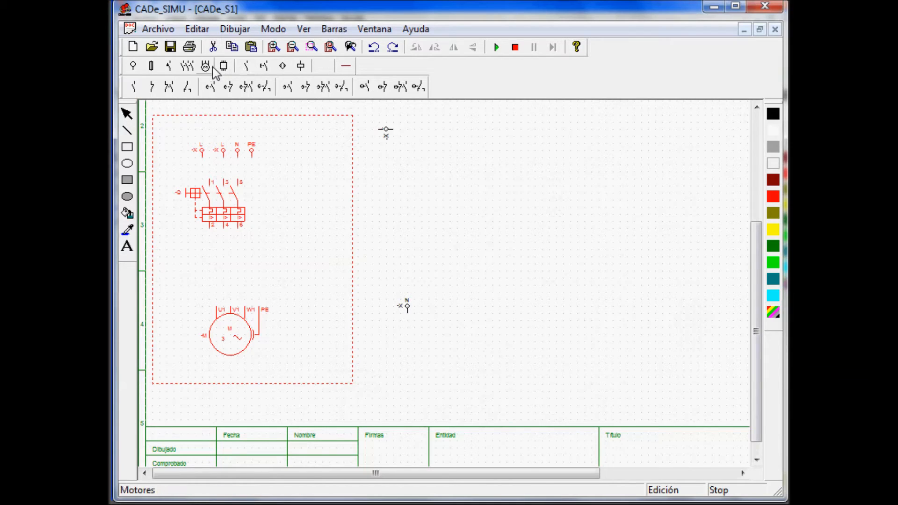
{"action": "left_click", "coordinate": [303, 73]}
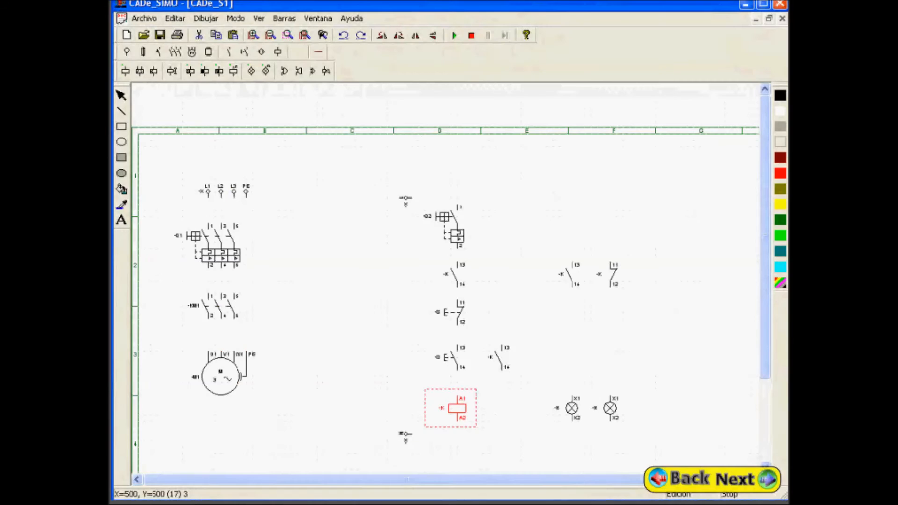
Name the coil and its holding contact -KM1, the pushbuttons -S1 and -S2, and the contact beneath -Q2 as -Q1.
{"action": "left_click", "coordinate": [446, 311]}
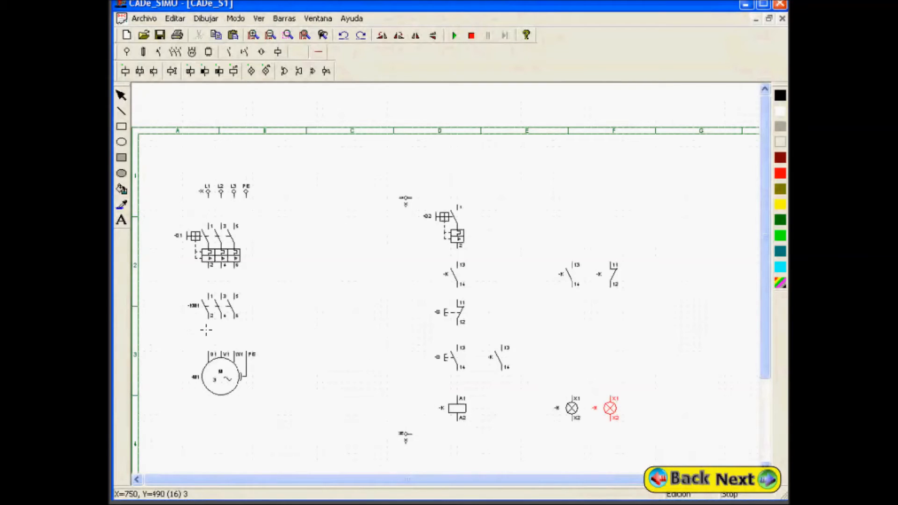
{"action": "key", "text": "Delete"}
{"action": "key", "text": "ctrl+z"}
{"action": "left_click", "coordinate": [448, 426]}
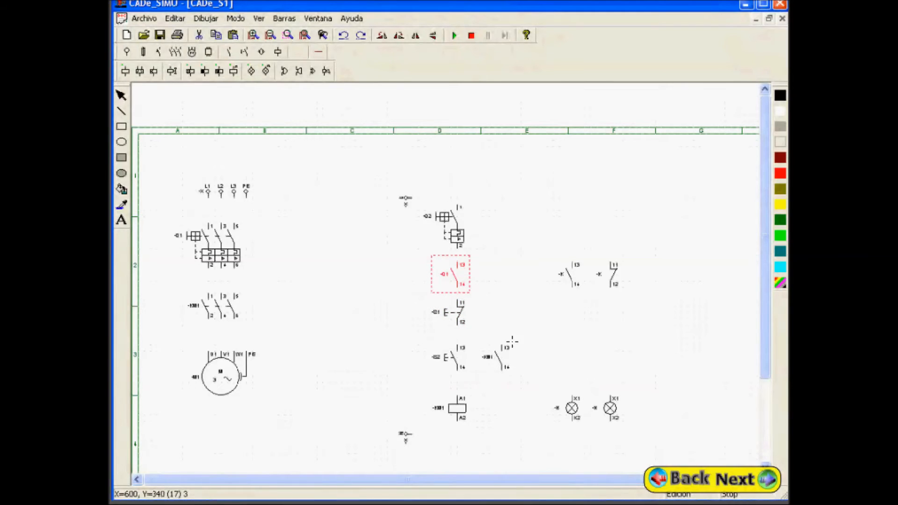
Name the free normally open contact -KM1 with terminals 23-24 and the normally closed one -Q1 with terminals 21-22.
{"action": "left_click", "coordinate": [555, 288]}
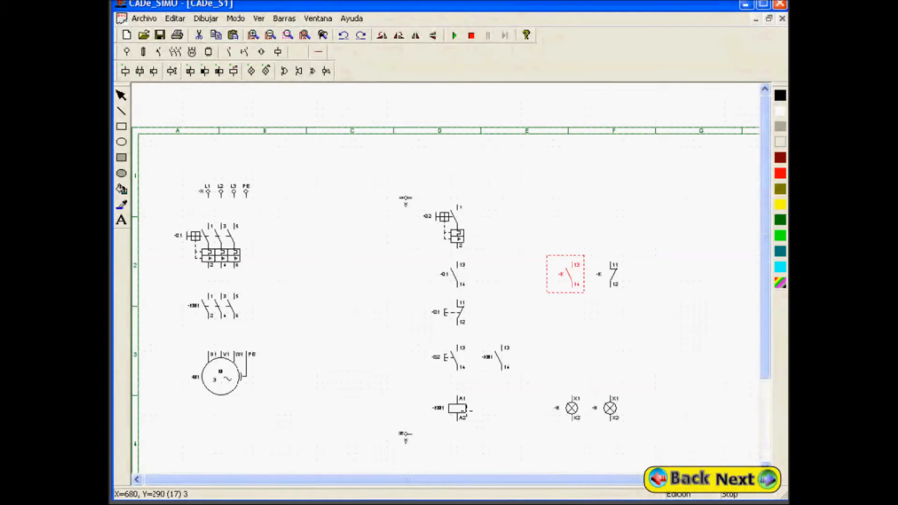
{"action": "double_click", "coordinate": [568, 275]}
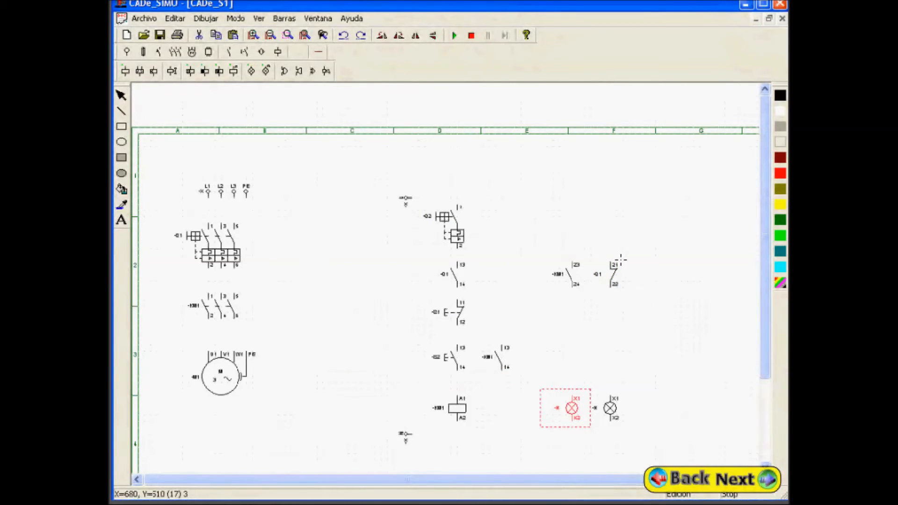
{"action": "left_click", "coordinate": [529, 234]}
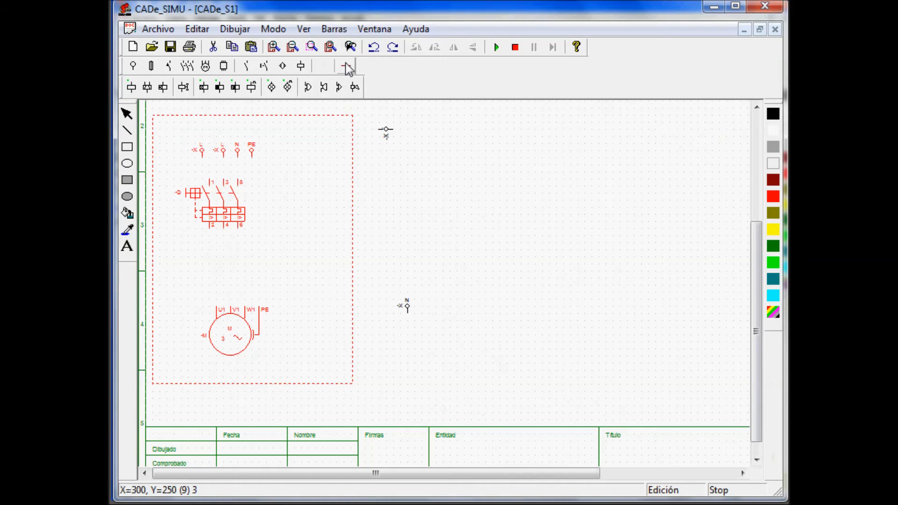
Draw a three-wire vertical cable from beneath the three-pole breaker down toward the motor.
{"action": "left_click", "coordinate": [346, 66]}
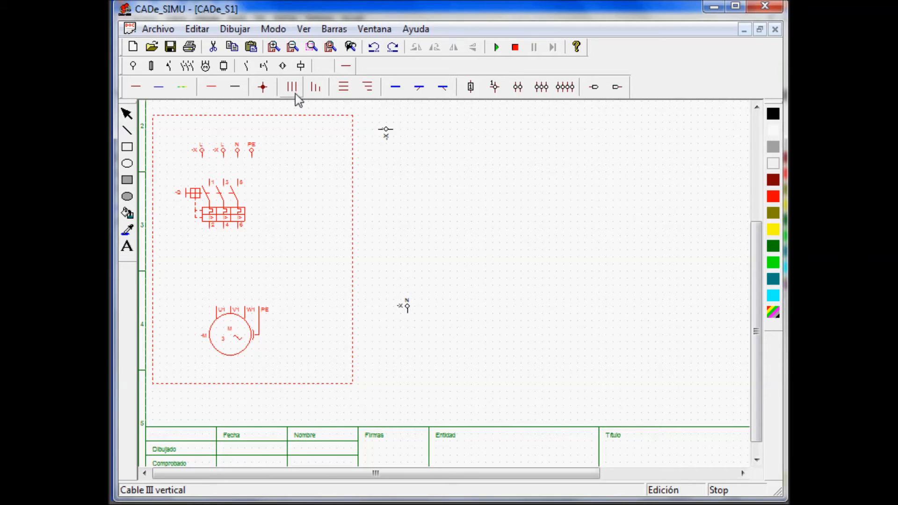
{"action": "left_click", "coordinate": [215, 90]}
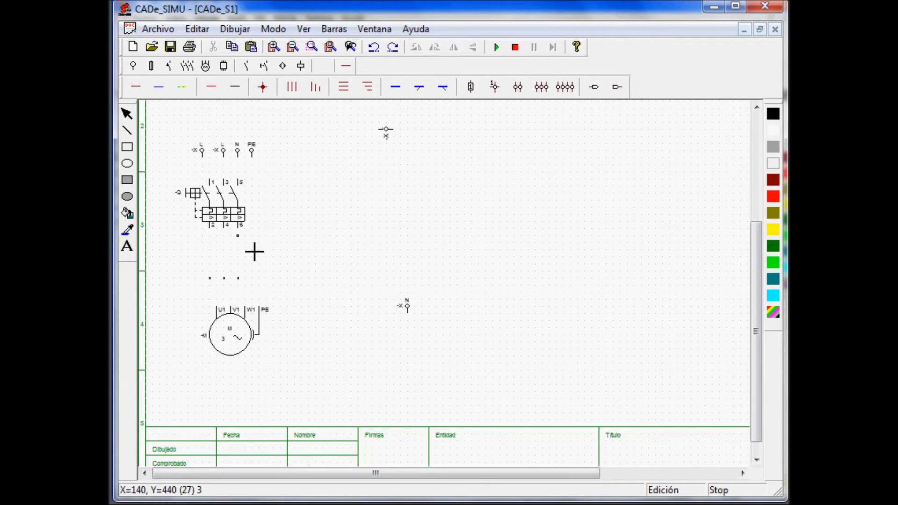
{"action": "mouse_move", "coordinate": [254, 247]}
{"action": "left_mouse_down"}
{"action": "mouse_move", "coordinate": [253, 293]}
{"action": "mouse_move", "coordinate": [283, 252]}
{"action": "mouse_move", "coordinate": [263, 239]}
{"action": "mouse_move", "coordinate": [261, 289]}
{"action": "left_mouse_up"}
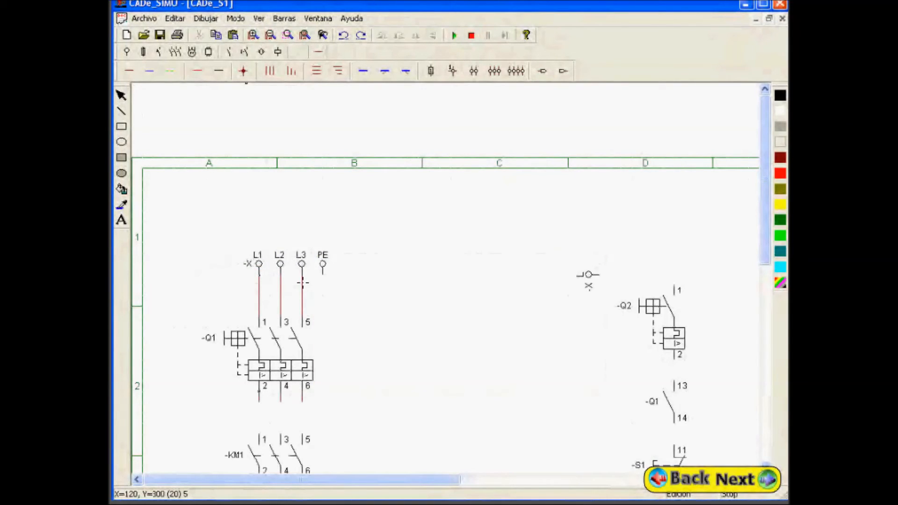
Wire contactor -KM1's outputs to motor terminals U1, V1 and W1, and connect the PE supply to the motor's PE.
{"action": "scroll", "coordinate": [303, 290], "scroll_direction": "down", "scroll_amount": 3}
{"action": "left_click_drag", "start_coordinate": [259, 360], "coordinate": [259, 413]}
{"action": "left_click_drag", "start_coordinate": [323, 157], "coordinate": [322, 414]}
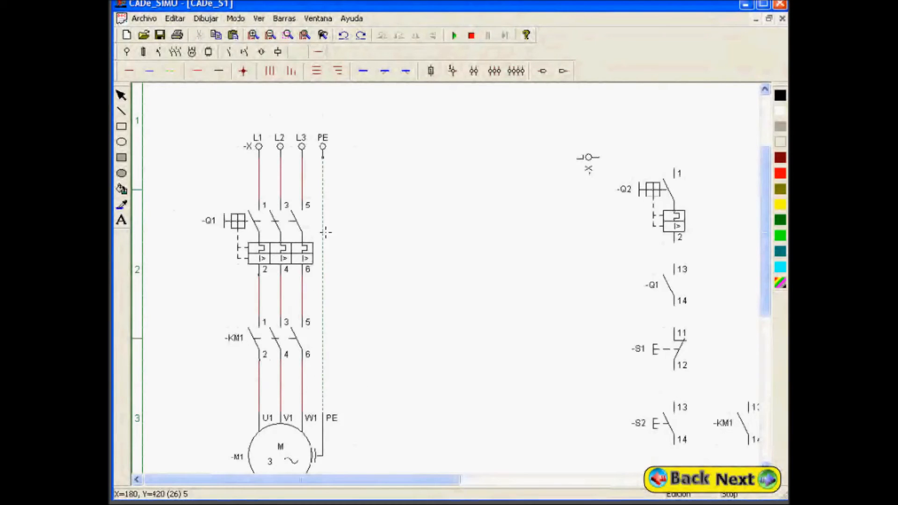
{"action": "scroll", "coordinate": [469, 385], "scroll_direction": "down", "scroll_amount": 1}
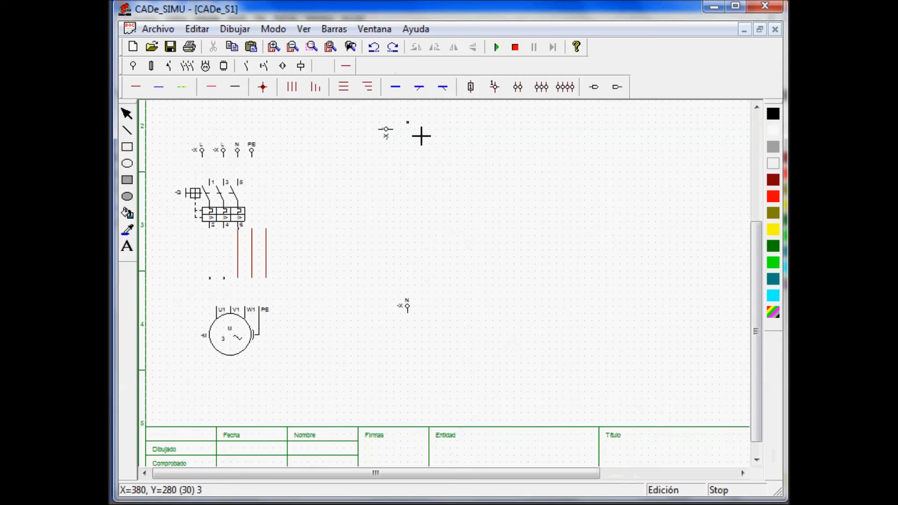
Draw a long horizontal phase conductor from the L supply terminal across the control circuit area.
{"action": "left_click_drag", "start_coordinate": [411, 143], "coordinate": [465, 167]}
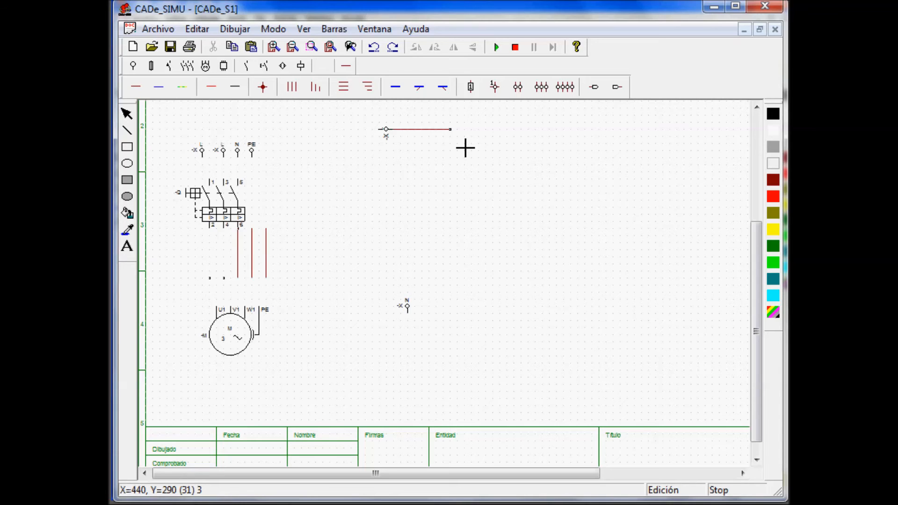
{"action": "left_click_drag", "start_coordinate": [458, 272], "coordinate": [465, 225]}
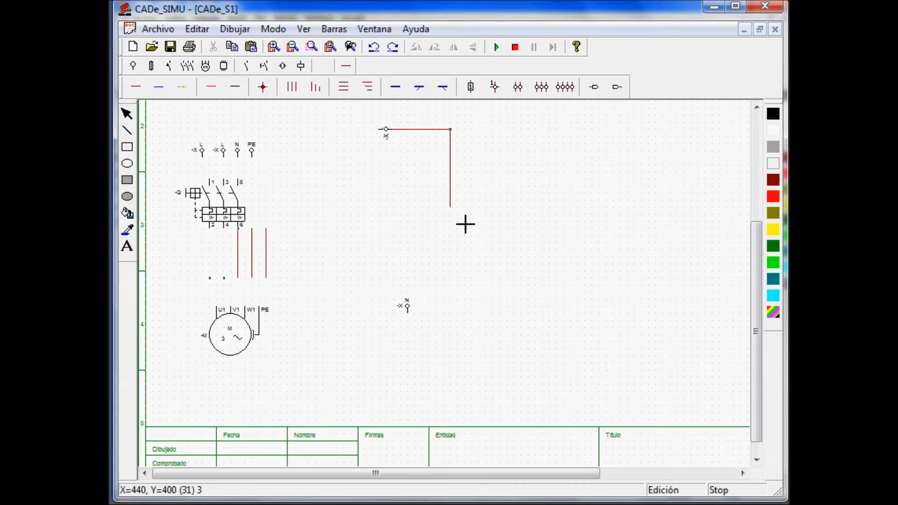
{"action": "left_click_drag", "start_coordinate": [465, 225], "coordinate": [628, 150]}
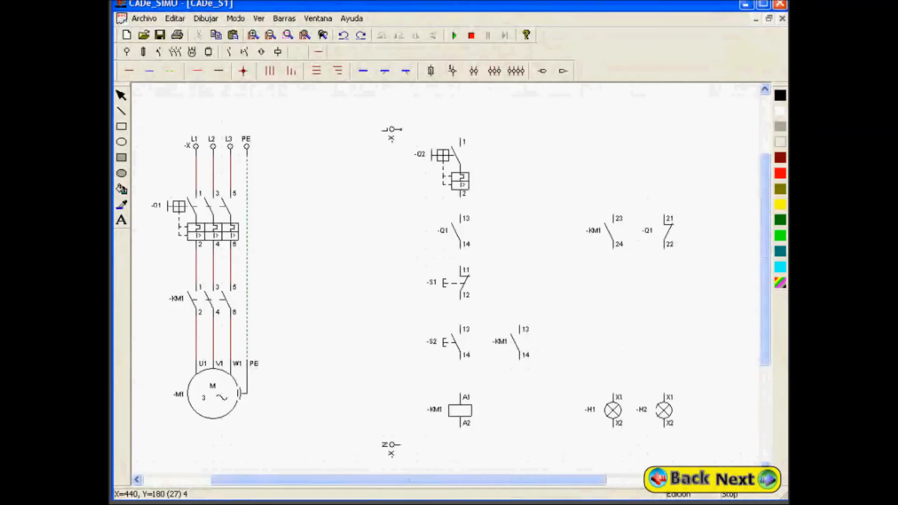
Wire L in series through -Q2, -Q1, -S1 and -S2 to coil -KM1, with contact -KM1 13-14 in parallel with -S2.
{"action": "left_click_drag", "start_coordinate": [401, 129], "coordinate": [460, 137]}
{"action": "left_click_drag", "start_coordinate": [460, 196], "coordinate": [460, 215]}
{"action": "left_click_drag", "start_coordinate": [460, 249], "coordinate": [460, 265]}
{"action": "left_click_drag", "start_coordinate": [460, 300], "coordinate": [460, 325]}
{"action": "left_click_drag", "start_coordinate": [460, 359], "coordinate": [460, 394]}
{"action": "left_click_drag", "start_coordinate": [460, 309], "coordinate": [519, 327]}
{"action": "left_click_drag", "start_coordinate": [519, 359], "coordinate": [460, 376]}
Feed -H1 through -KM1 23-24 and -H2 through -Q1 21-22 from beneath -Q2, and connect coil -KM1's A2 to neutral.
{"action": "left_click_drag", "start_coordinate": [460, 206], "coordinate": [664, 215]}
{"action": "left_click_drag", "start_coordinate": [663, 248], "coordinate": [664, 394]}
{"action": "left_click_drag", "start_coordinate": [612, 206], "coordinate": [612, 215]}
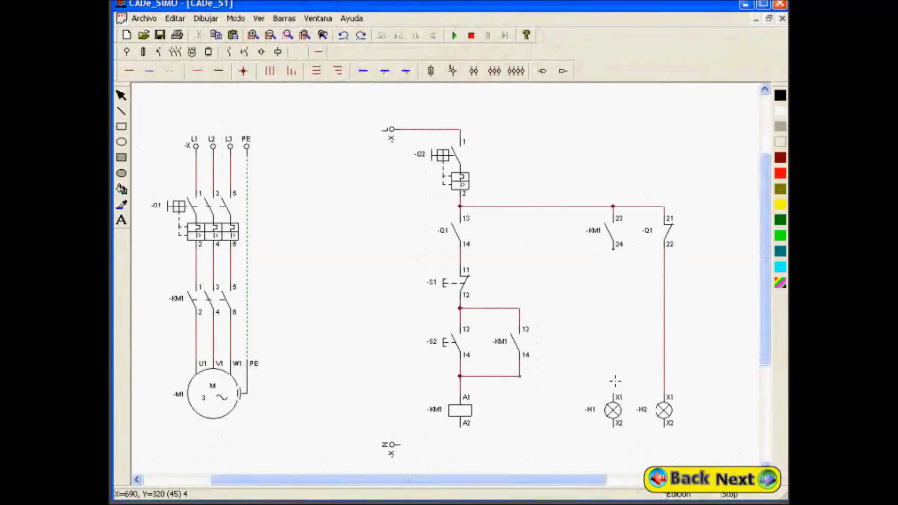
{"action": "left_click_drag", "start_coordinate": [612, 249], "coordinate": [612, 394]}
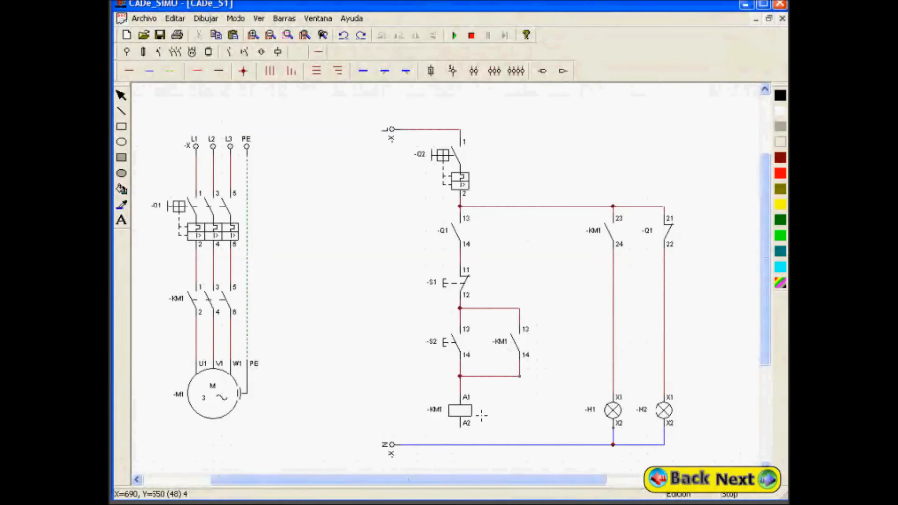
{"action": "left_click_drag", "start_coordinate": [461, 427], "coordinate": [464, 445]}
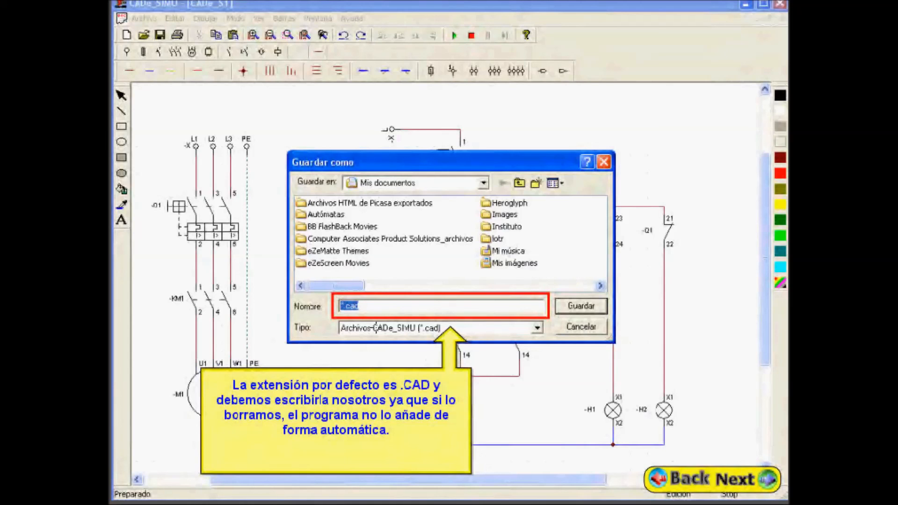
Save the drawing as DIRECTO.cad in Mis documentos.
{"action": "type", "text": "DIRECTO.cad"}
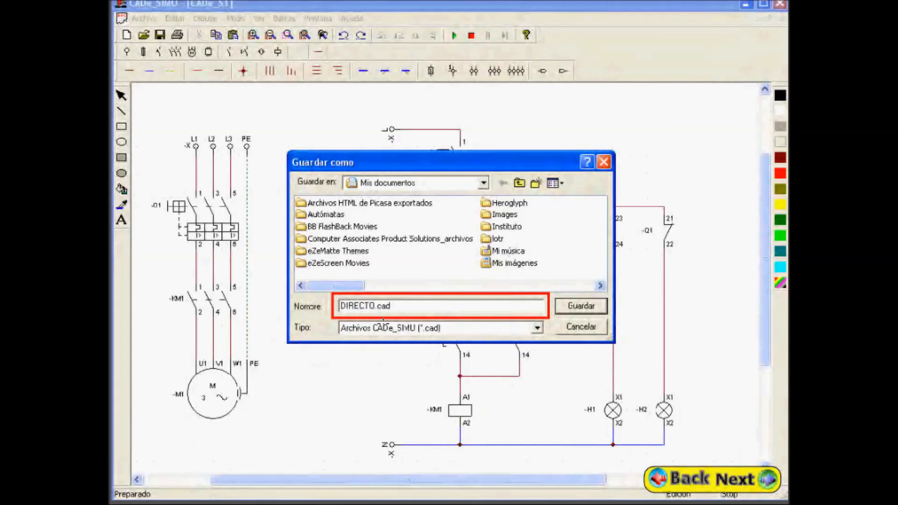
{"action": "key", "text": "Return"}
{"action": "key", "text": "Return"}
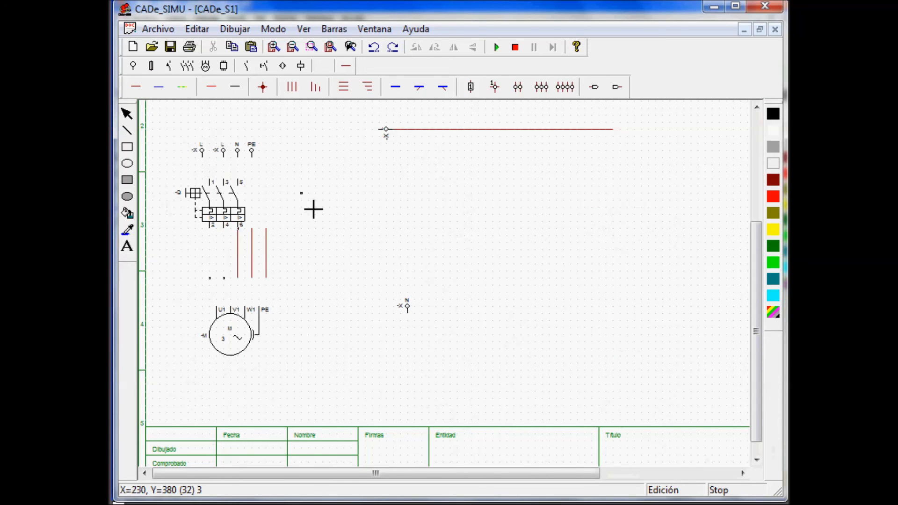
Open the set of motor symbols (Motores).
{"action": "left_click", "coordinate": [205, 66]}
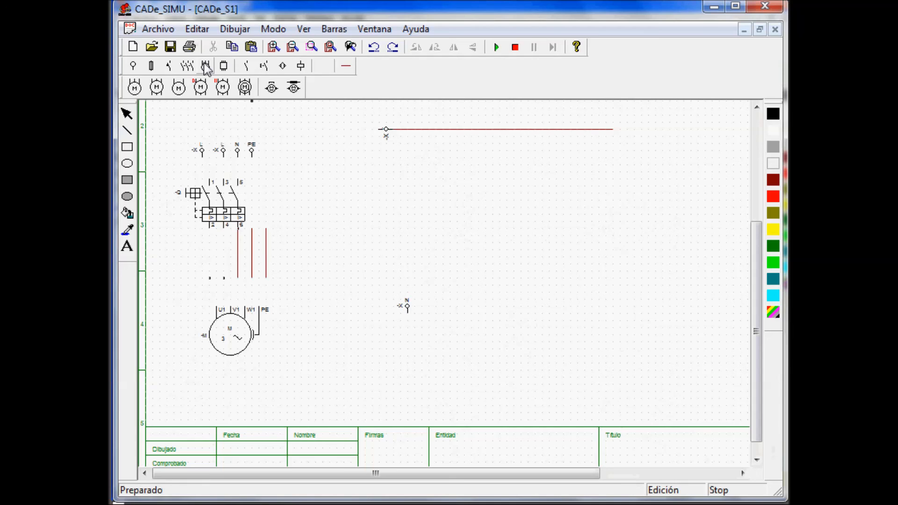